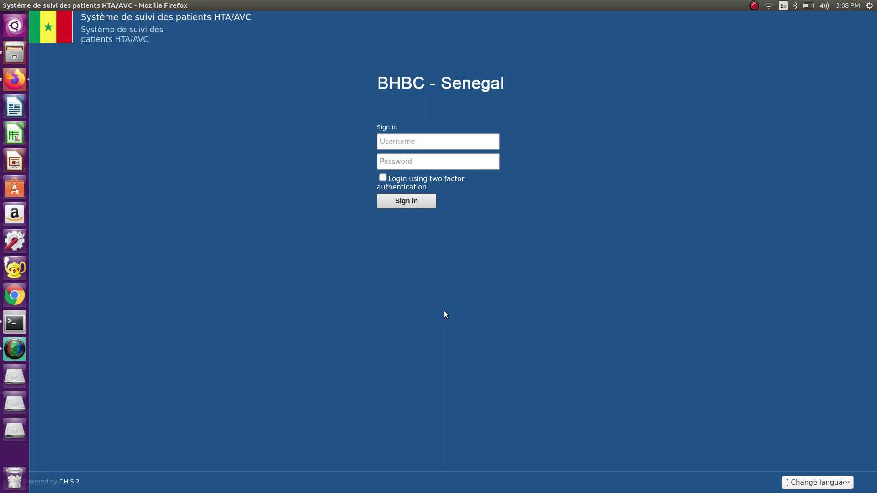
Step: Sign in to BHBC - Senegal with the account's username and password, and dismiss the chat notification
{"action": "left_click", "coordinate": [391, 144]}
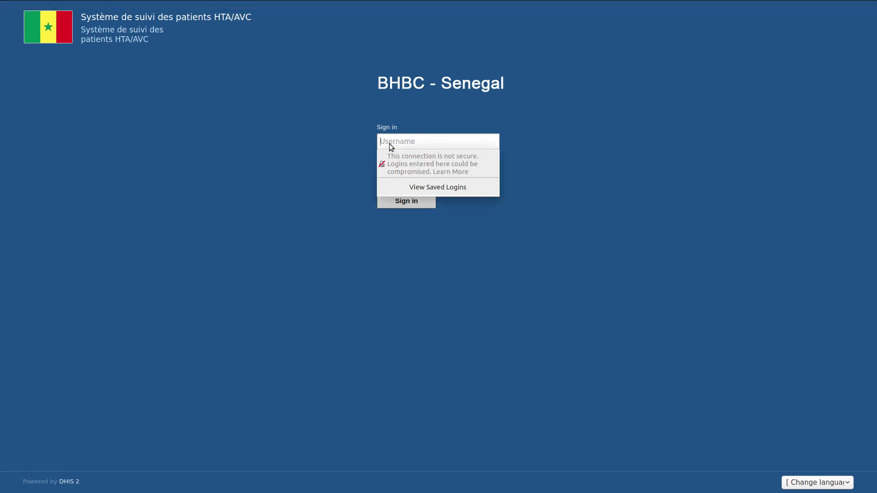
{"action": "type", "text": "admintest"}
{"action": "key", "text": "Tab"}
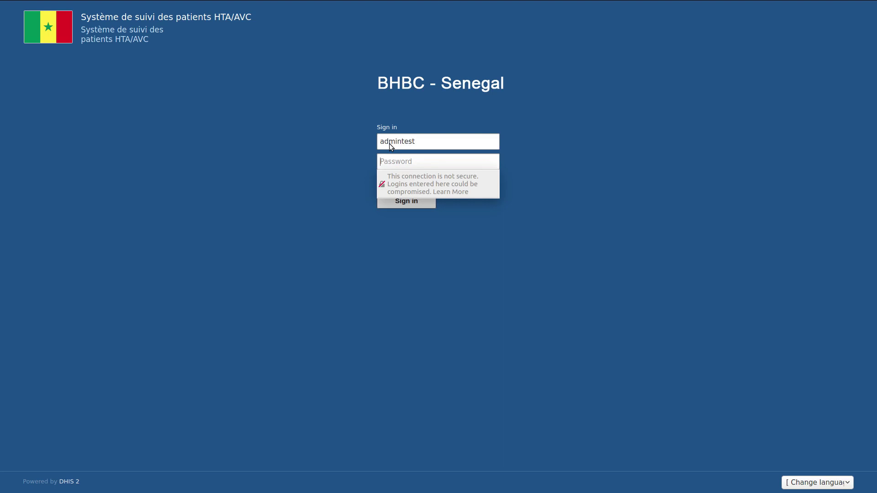
{"action": "type", "text": "••••••"}
{"action": "left_click", "coordinate": [426, 206]}
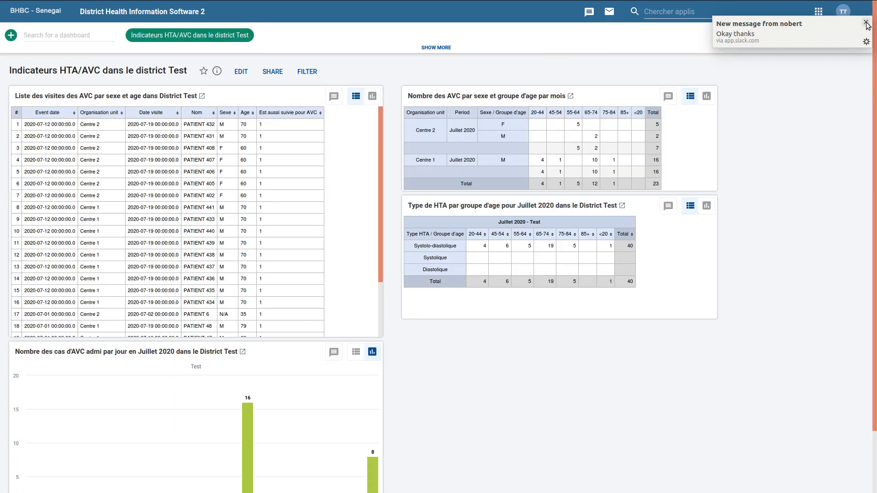
{"action": "left_click", "coordinate": [867, 23]}
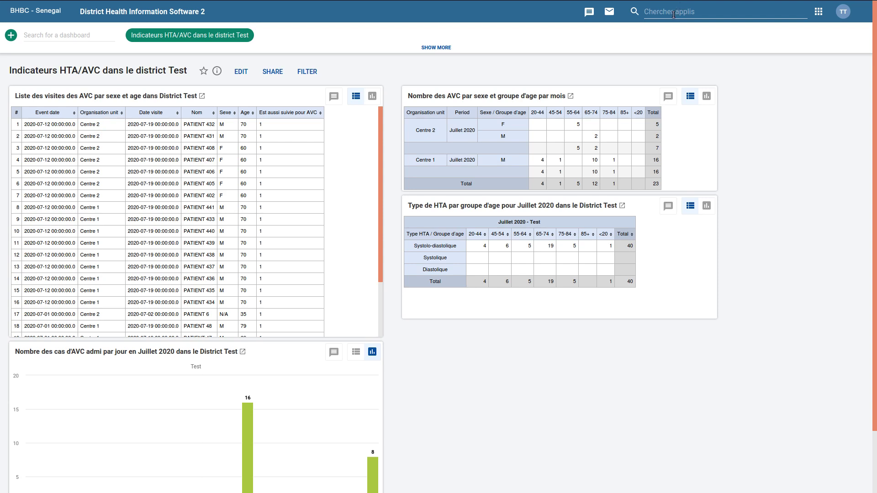
Step: Open the Saisie Tracker app and select Centre 1 under the Test organisation unit
{"action": "left_click", "coordinate": [674, 13]}
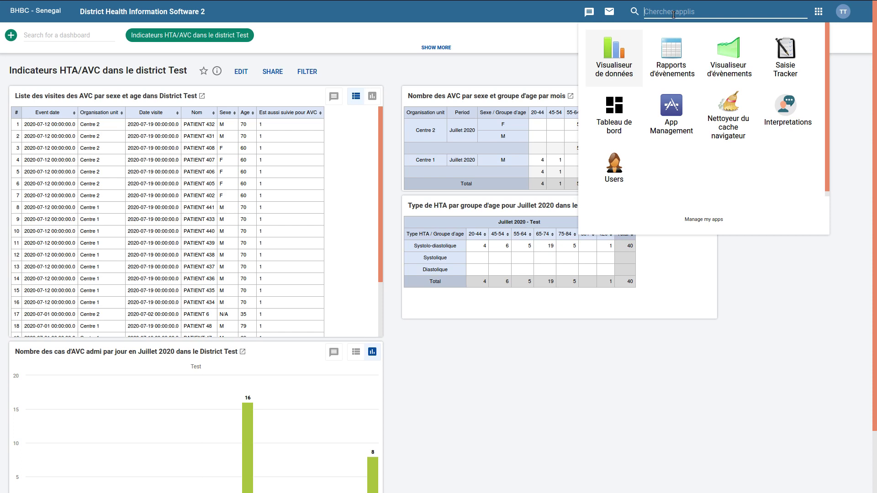
{"action": "left_click", "coordinate": [777, 53]}
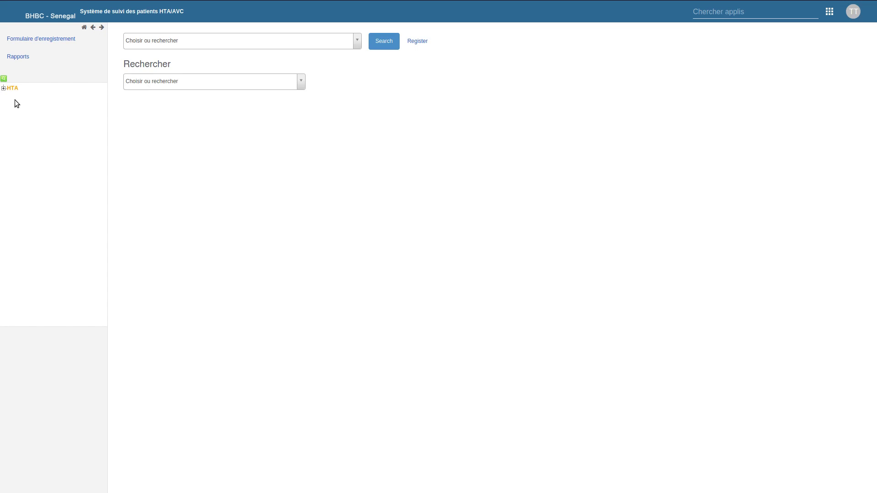
{"action": "left_click", "coordinate": [3, 89]}
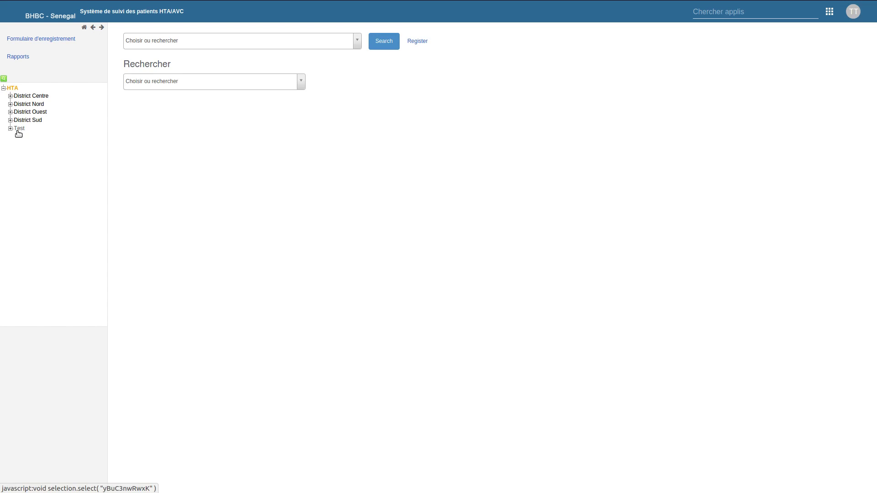
{"action": "left_click", "coordinate": [11, 130]}
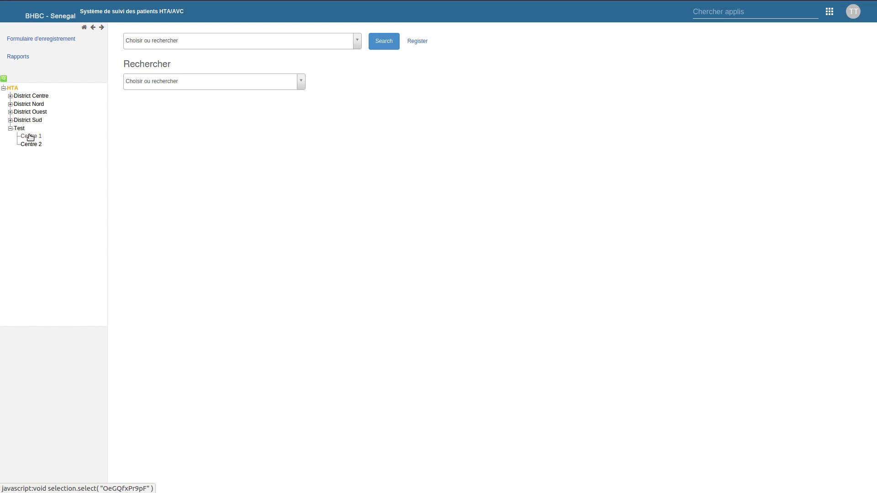
{"action": "left_click", "coordinate": [31, 136]}
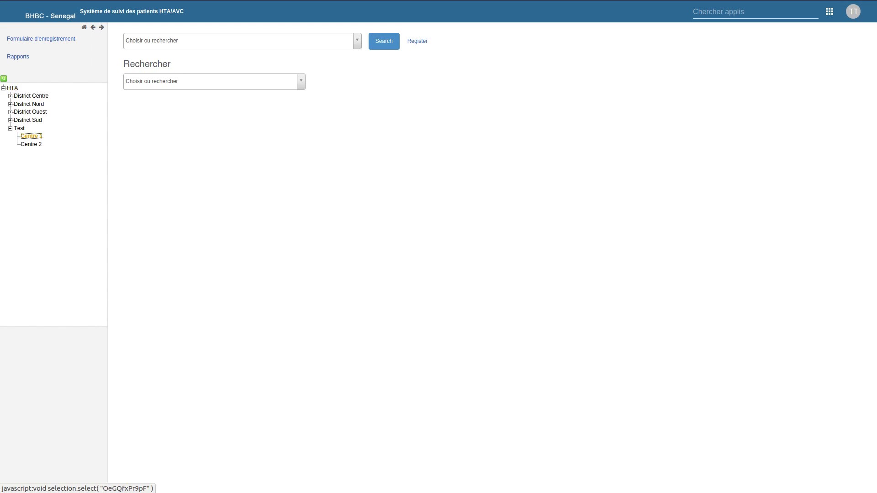
Step: Switch between the Test and Centre 1 units, ending on Centre 1 with the Gestion des patients HTA/AVC program selected
{"action": "left_click", "coordinate": [22, 128]}
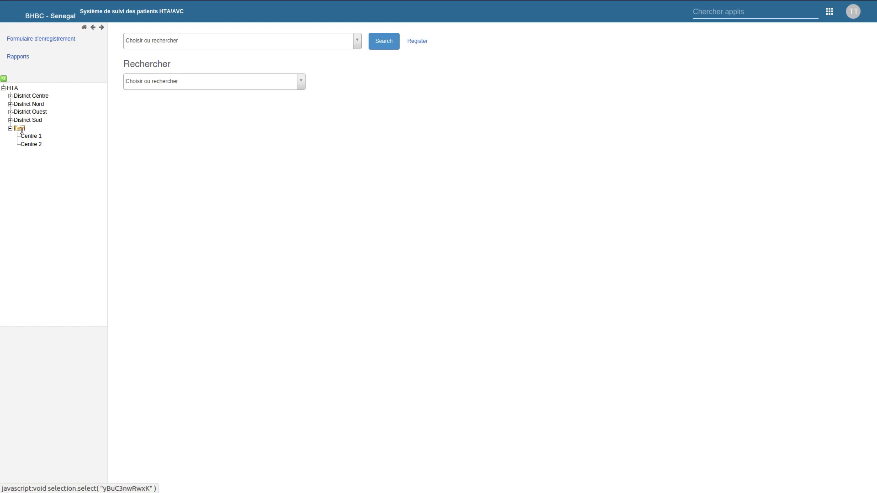
{"action": "left_click", "coordinate": [29, 136]}
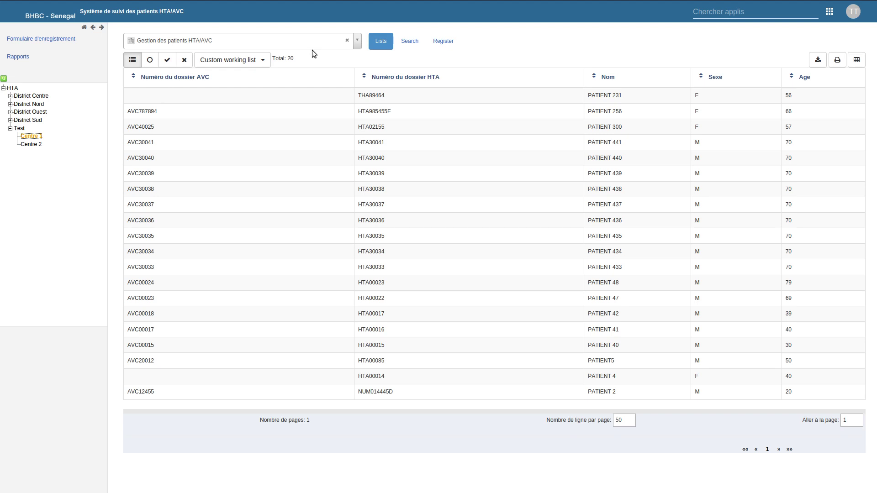
{"action": "left_click", "coordinate": [19, 128]}
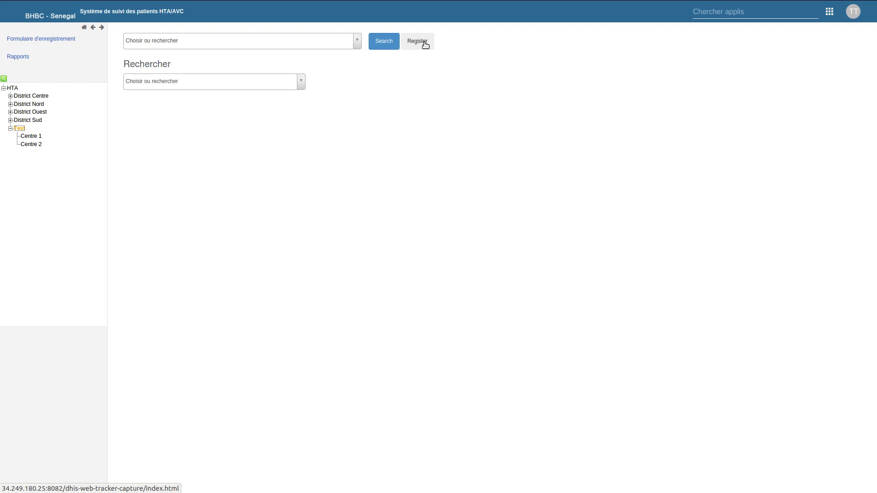
{"action": "left_click", "coordinate": [34, 136]}
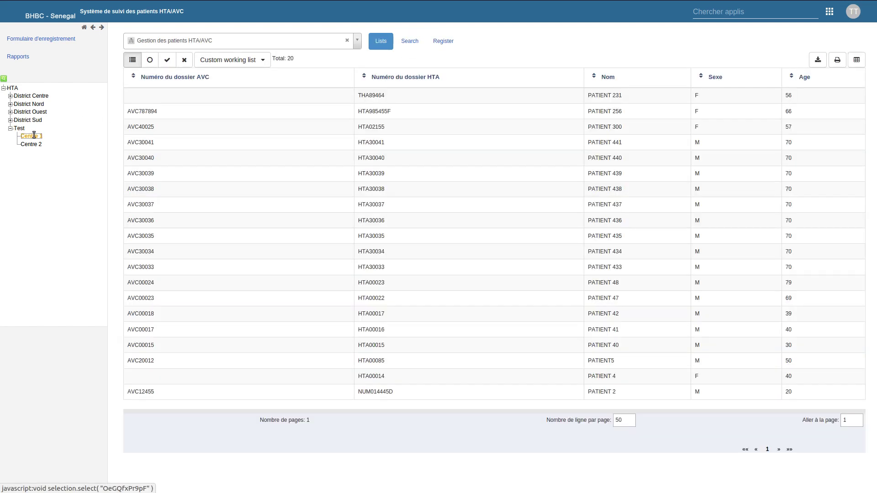
{"action": "left_click", "coordinate": [326, 40]}
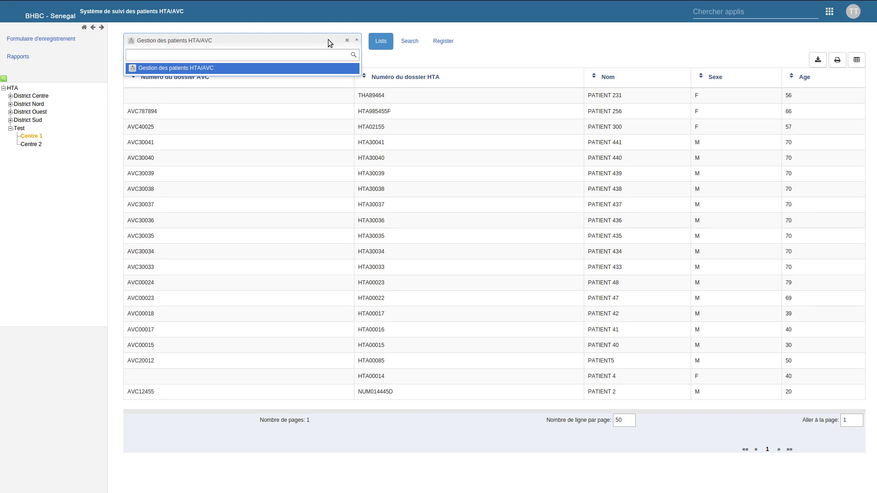
{"action": "left_click", "coordinate": [201, 68]}
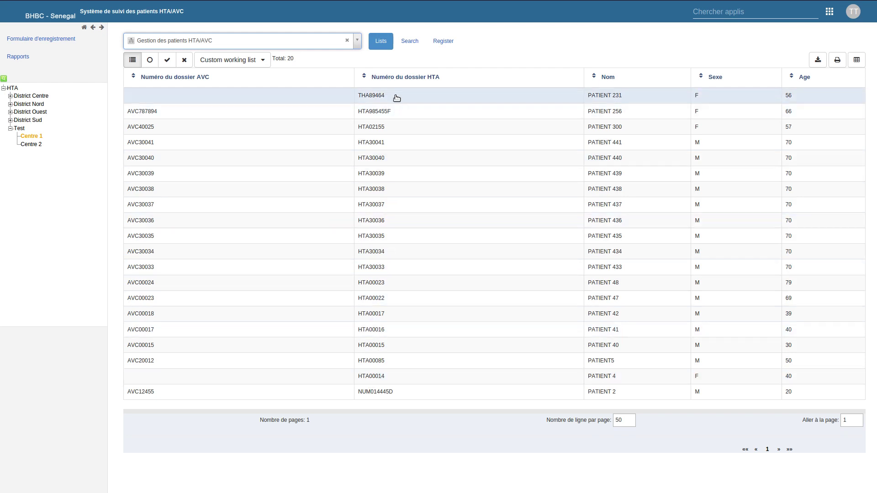
Step: Start registering a new patient at Centre 1 with the registration date 2020-07-01
{"action": "left_click", "coordinate": [443, 41]}
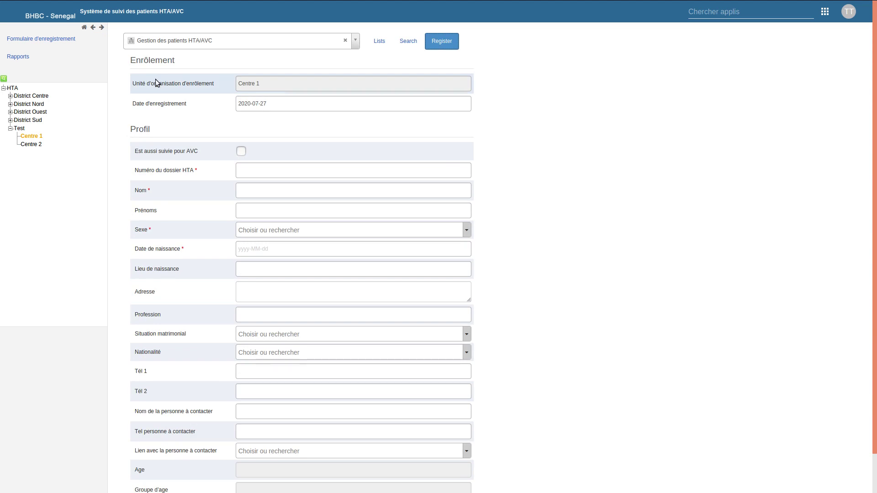
{"action": "left_click", "coordinate": [271, 104]}
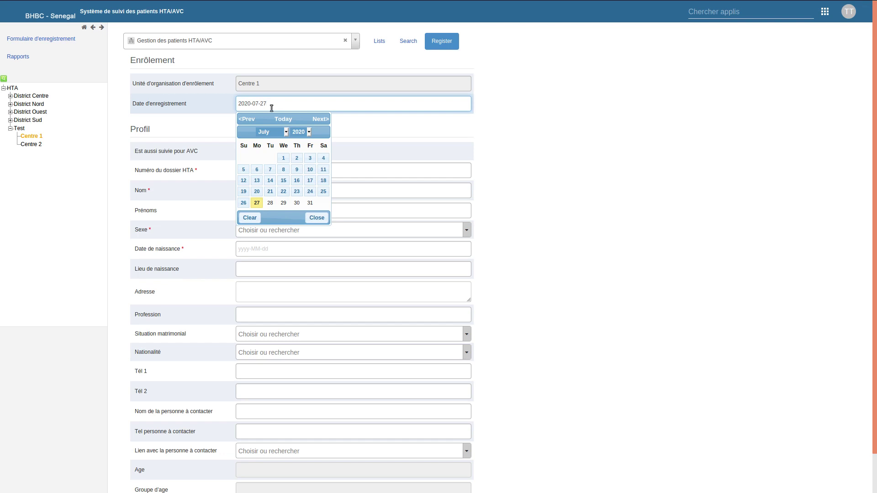
{"action": "left_click", "coordinate": [284, 159]}
Step: Fill in the patient's HTA file number and name in the registration profile
{"action": "left_click", "coordinate": [274, 170]}
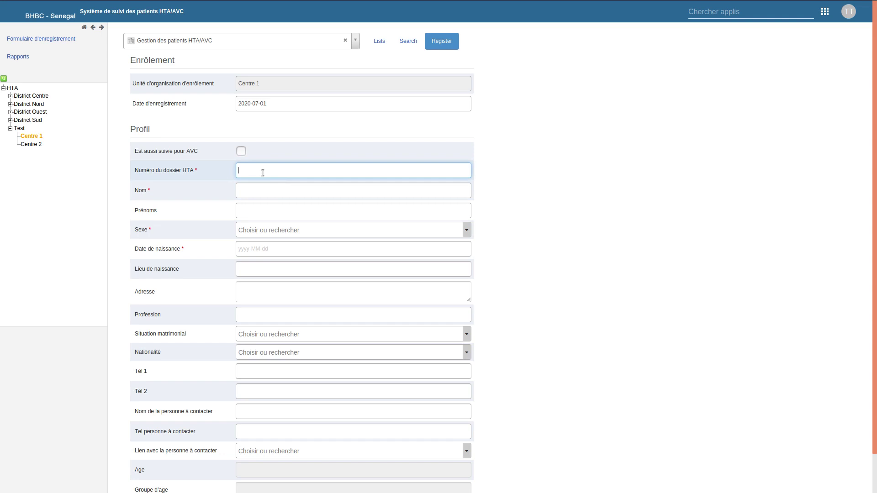
{"action": "type", "text": "TA"}
{"action": "type", "text": "OE90"}
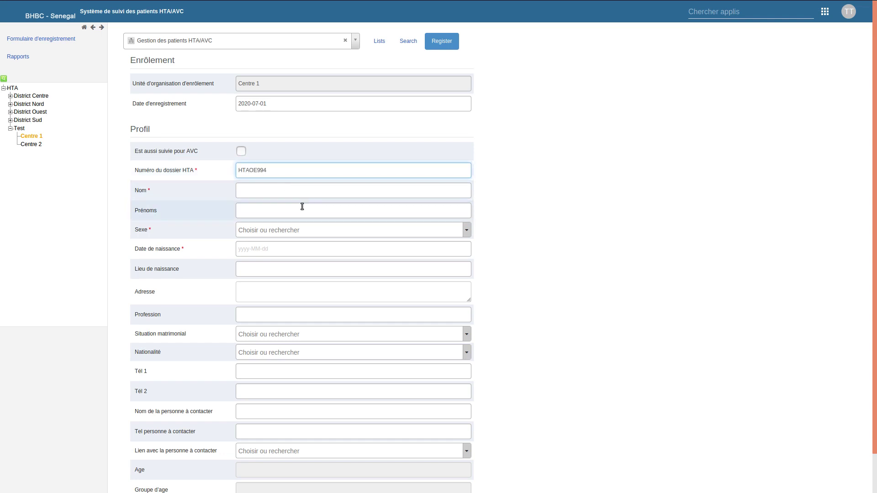
{"action": "left_click", "coordinate": [277, 190]}
{"action": "type", "text": "PATIENT"}
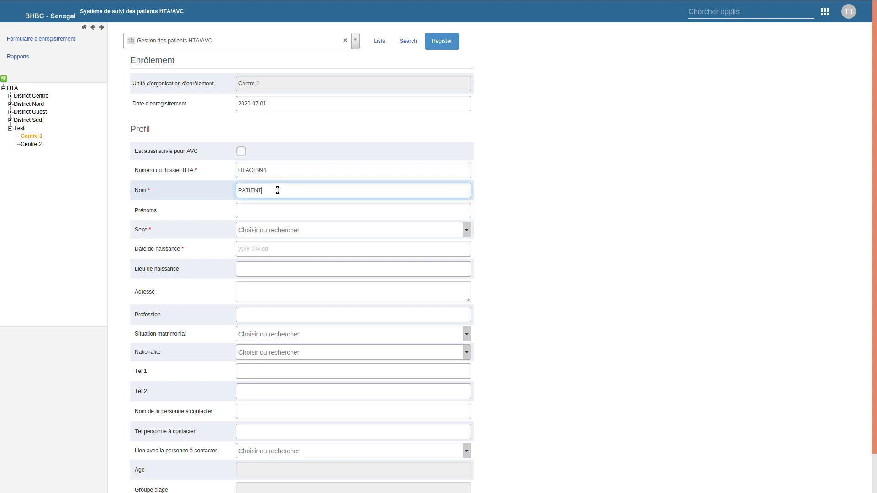
{"action": "type", "text": " 3848"}
Step: Set the patient's sex to F, fill in the date of birth, and save the registration, continuing to the patient's record
{"action": "left_click", "coordinate": [265, 230]}
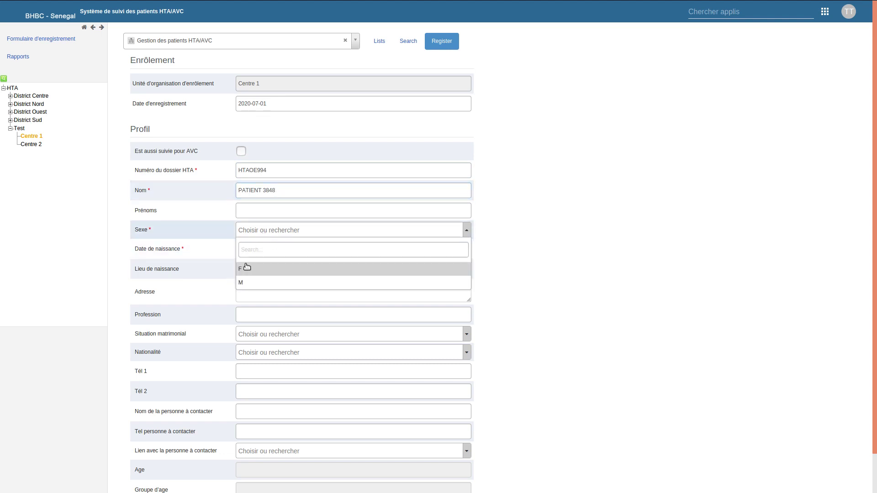
{"action": "left_click", "coordinate": [246, 269]}
{"action": "left_click", "coordinate": [245, 253]}
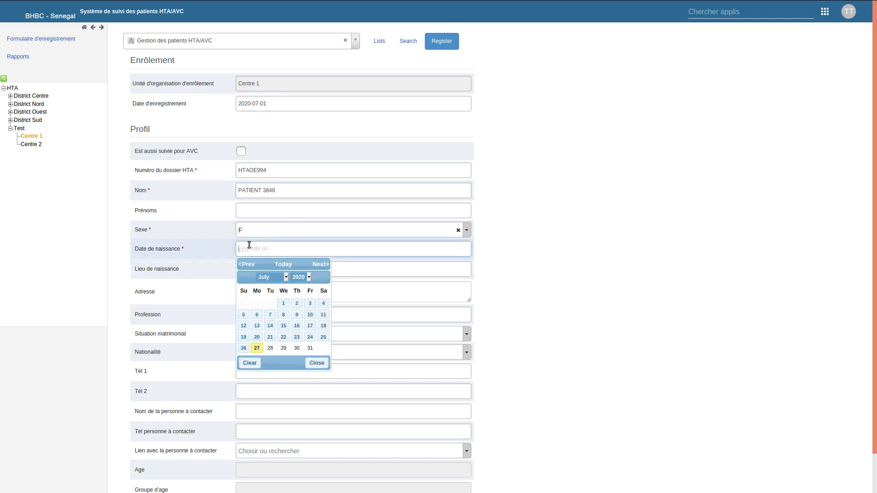
{"action": "left_click", "coordinate": [294, 279]}
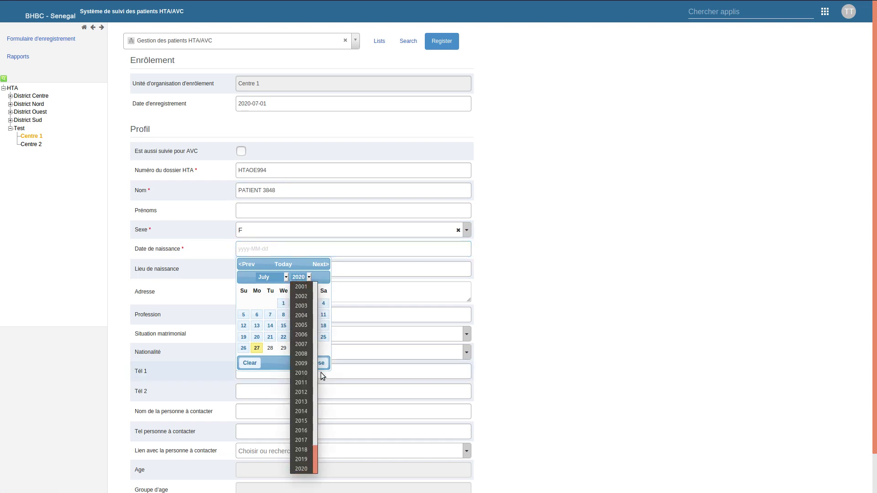
{"action": "left_click_drag", "start_coordinate": [316, 464], "coordinate": [316, 432]}
{"action": "left_click", "coordinate": [304, 290]}
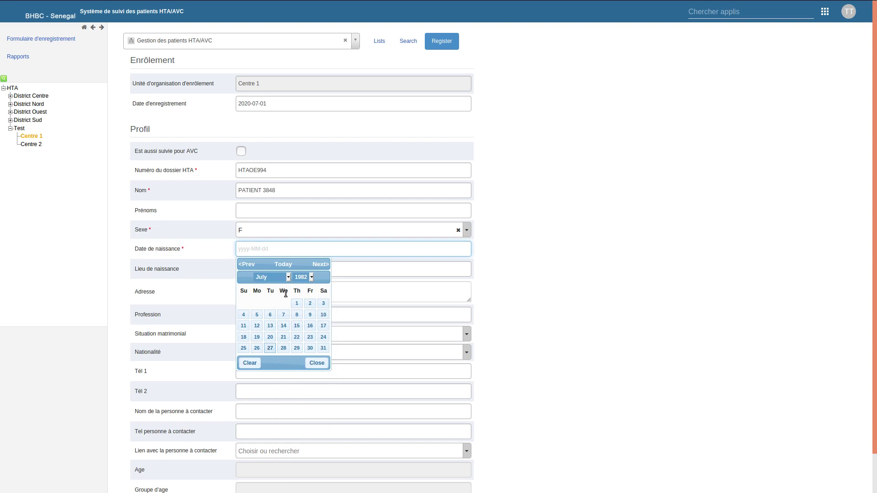
{"action": "left_click", "coordinate": [297, 314]}
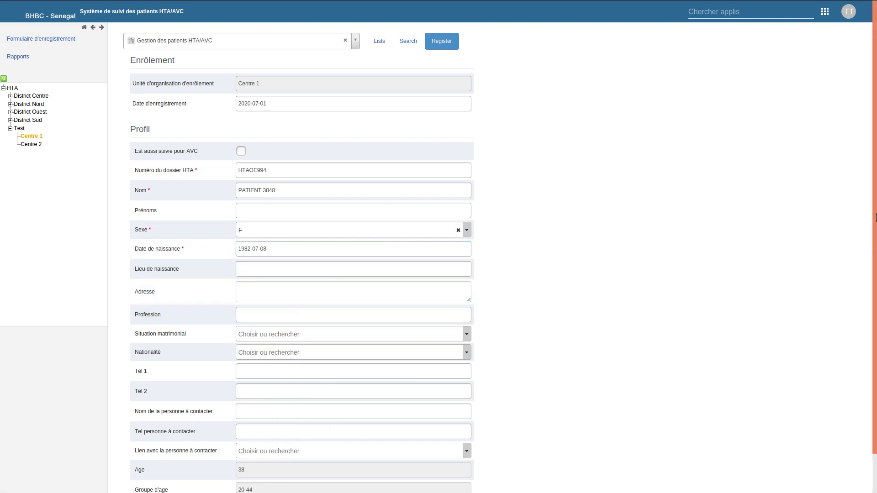
{"action": "scroll", "coordinate": [875, 217], "scroll_direction": "down", "scroll_amount": 1}
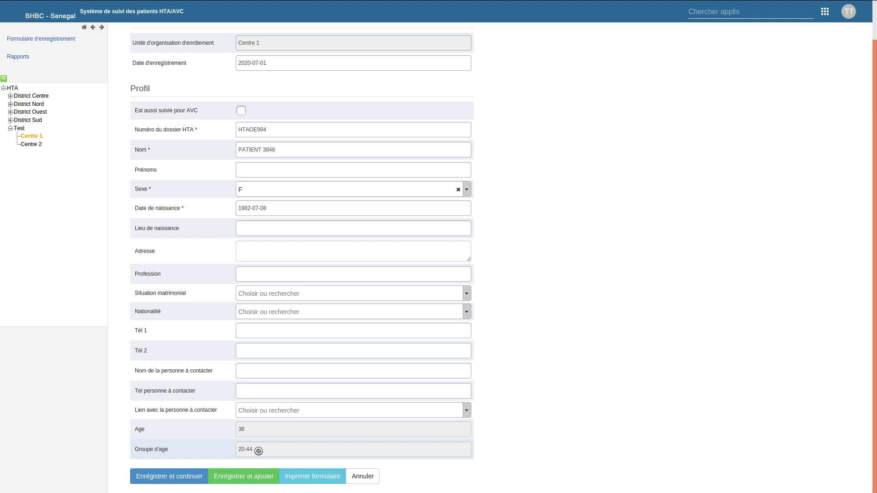
{"action": "left_click", "coordinate": [176, 479]}
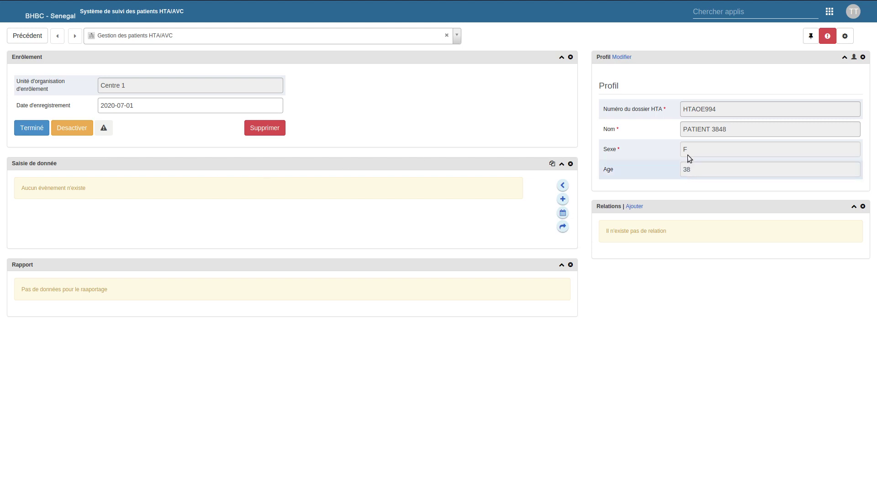
Step: Examine the fields in the patient profile's edit form and close it without saving
{"action": "left_click", "coordinate": [622, 59]}
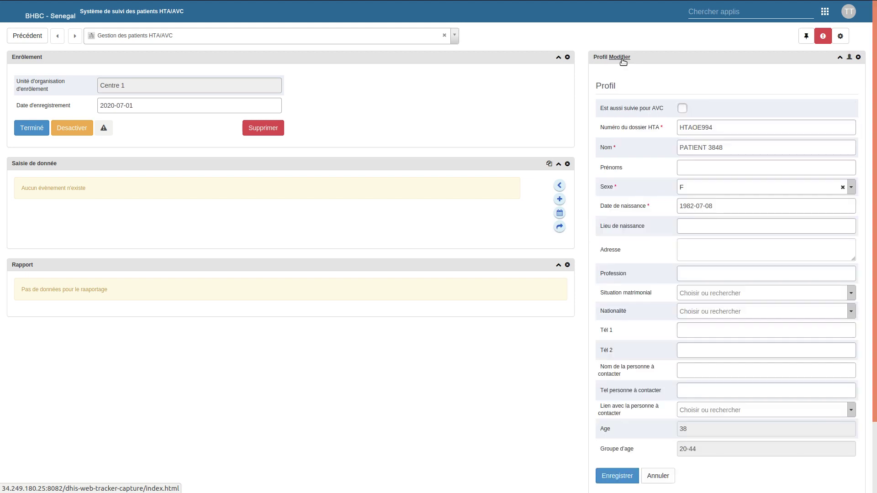
{"action": "scroll", "coordinate": [875, 201], "scroll_direction": "down", "scroll_amount": 1}
{"action": "left_click_drag", "start_coordinate": [875, 201], "coordinate": [865, 185]}
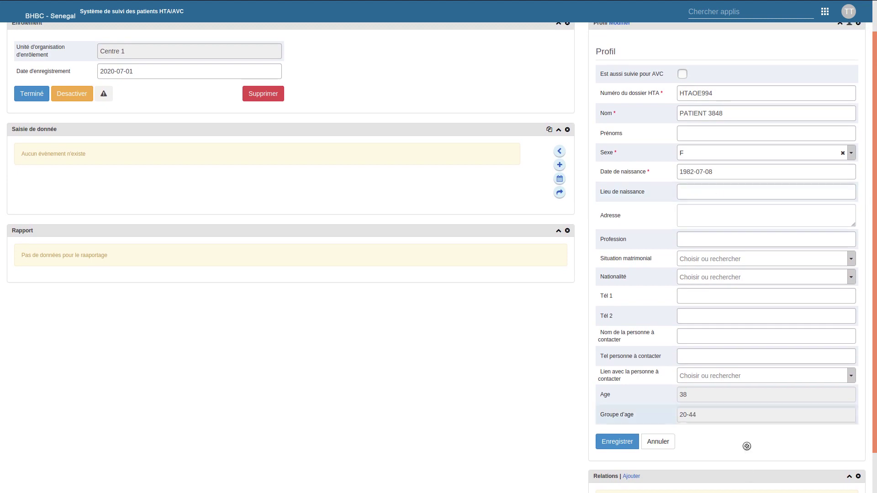
{"action": "left_click", "coordinate": [664, 445]}
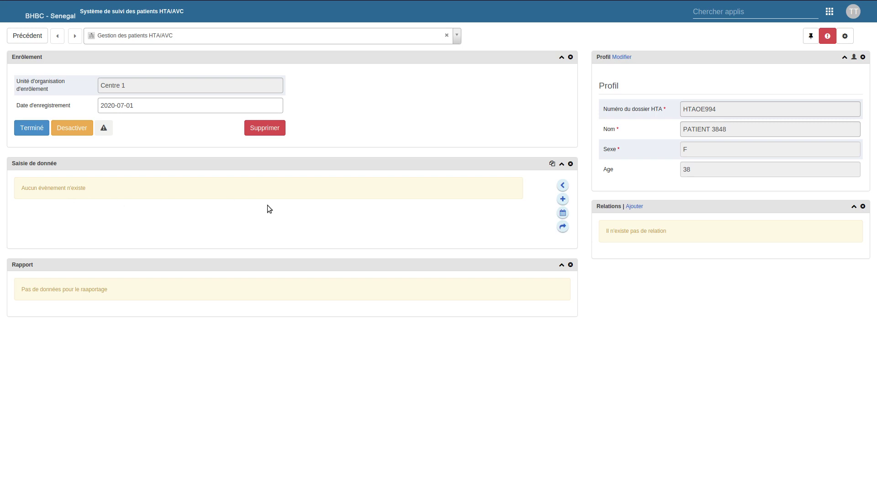
Step: Add a Provenance du patient event dated 2020-07-01 to the patient's record
{"action": "left_click", "coordinate": [562, 199]}
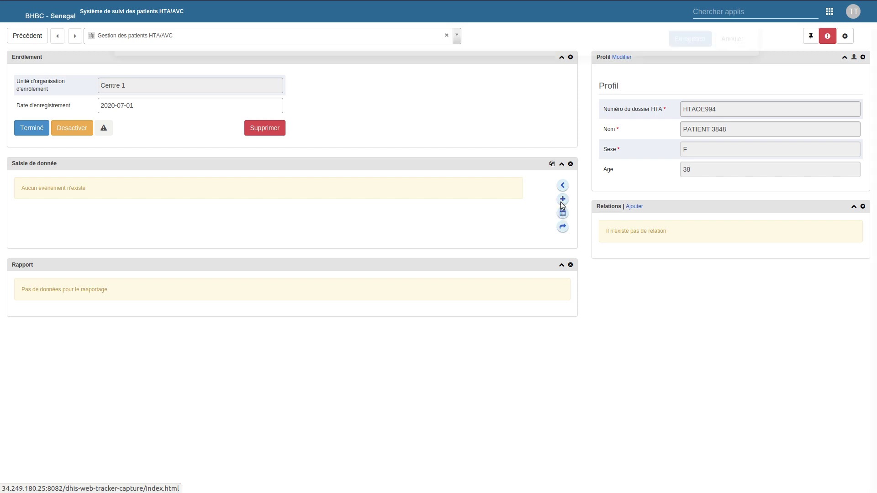
{"action": "left_click", "coordinate": [355, 104]}
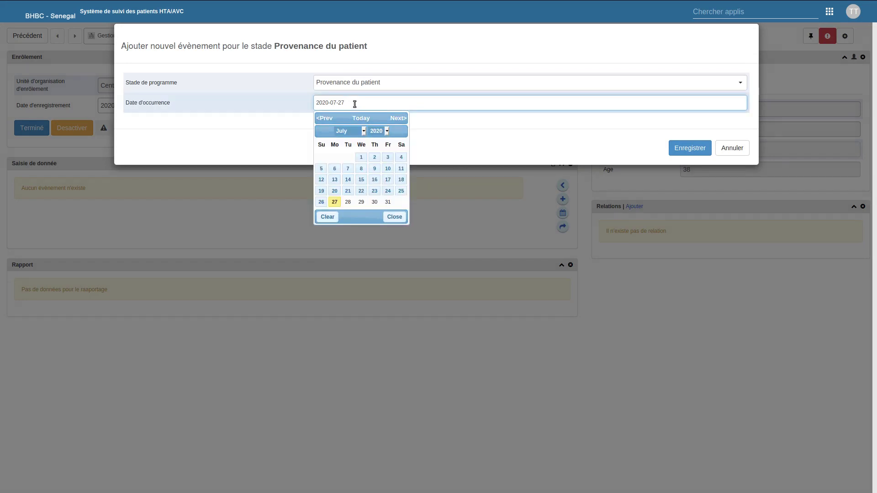
{"action": "left_click", "coordinate": [361, 157]}
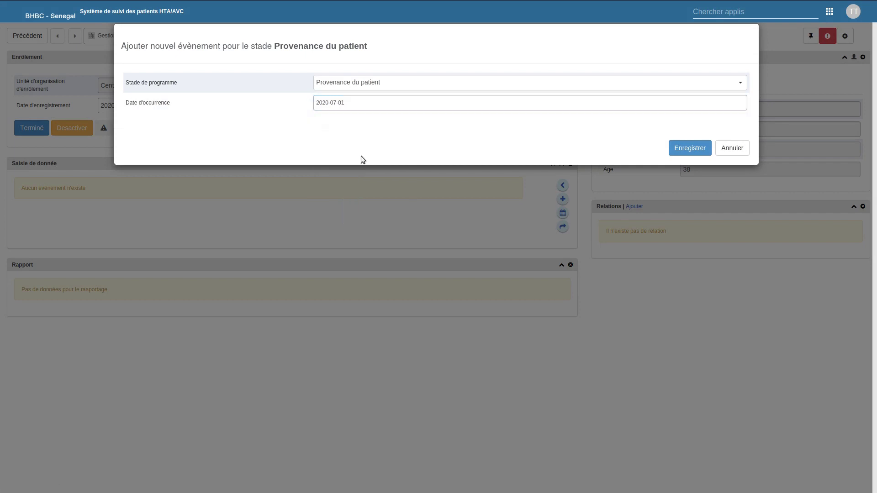
{"action": "left_click", "coordinate": [670, 154]}
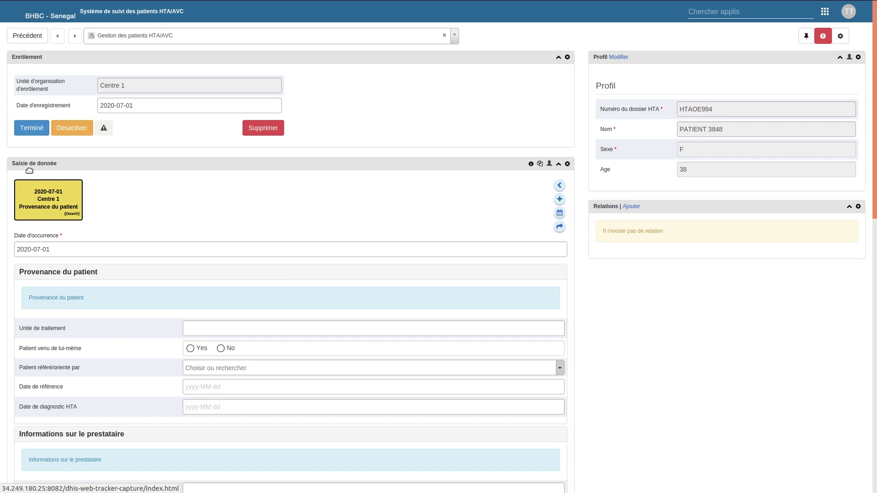
Step: Examine the Provenance du patient event form, including the provider information and Porte d'entrée sections
{"action": "mouse_move", "coordinate": [22, 185]}
{"action": "scroll", "coordinate": [875, 192], "scroll_direction": "down", "scroll_amount": 3}
{"action": "left_click_drag", "start_coordinate": [875, 192], "coordinate": [876, 239]}
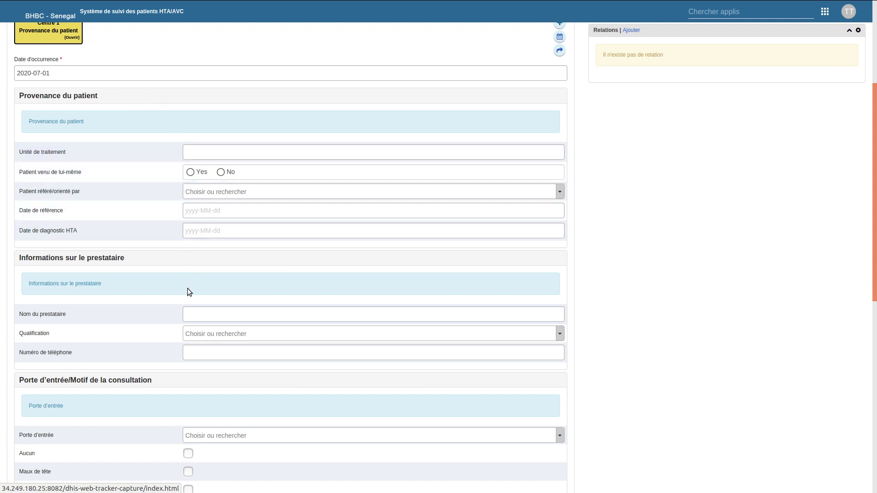
{"action": "left_click_drag", "start_coordinate": [874, 268], "coordinate": [843, 273]}
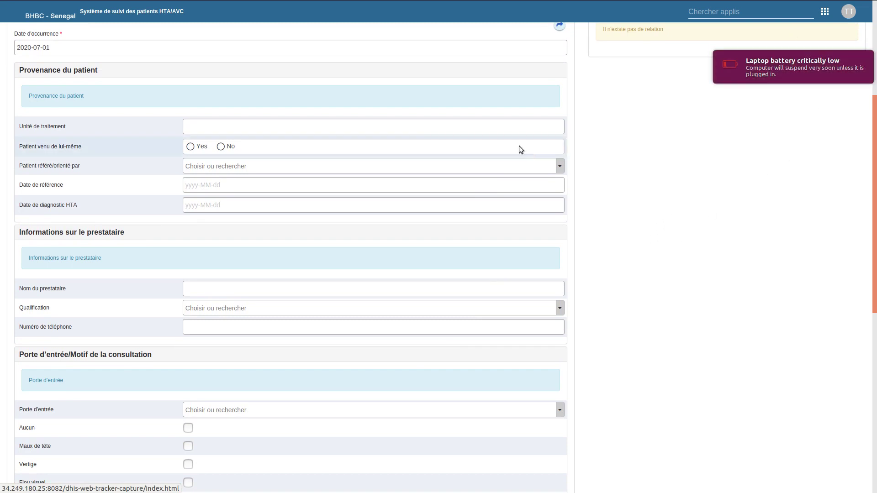
{"action": "left_click_drag", "start_coordinate": [876, 216], "coordinate": [875, 106]}
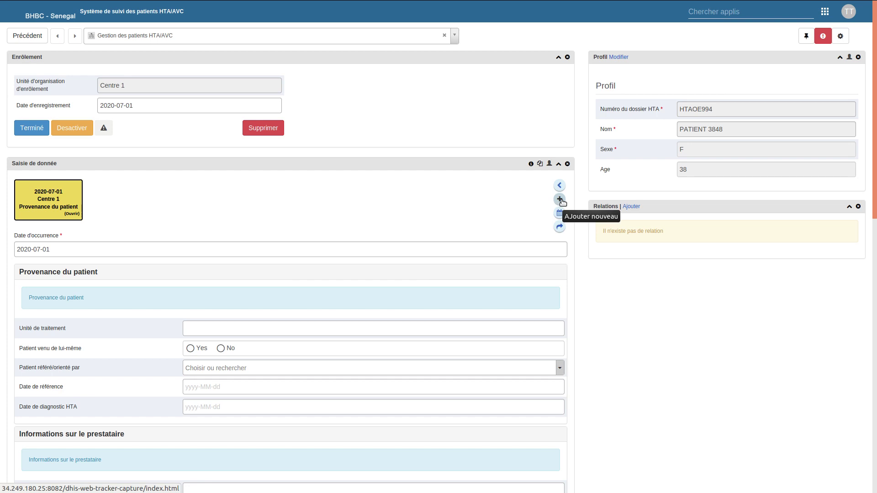
Step: Start adding another event to the patient's record and open the list of program stages
{"action": "left_click", "coordinate": [560, 200]}
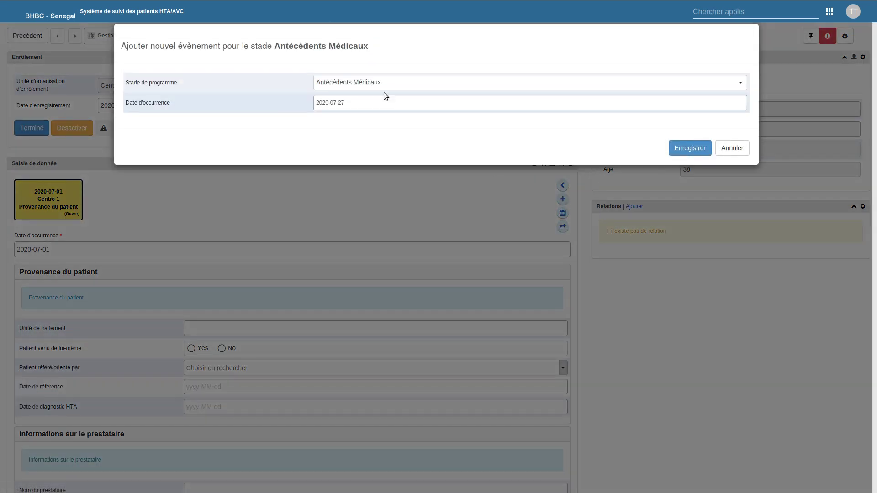
{"action": "left_click", "coordinate": [381, 86]}
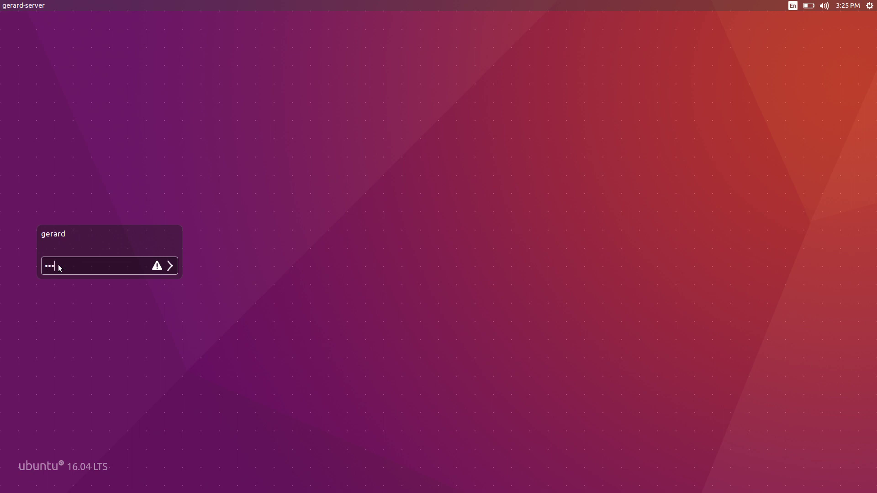
Step: Enter the account password on the lock screen to unlock the desktop session
{"action": "type", "text": "*"}
{"action": "key", "text": "Return"}
{"action": "type", "text": "********"}
{"action": "key", "text": "Return"}
{"action": "key", "text": "Return"}
{"action": "key", "text": "Caps_Lock"}
{"action": "type", "text": "•••••••"}
{"action": "key", "text": "Return"}
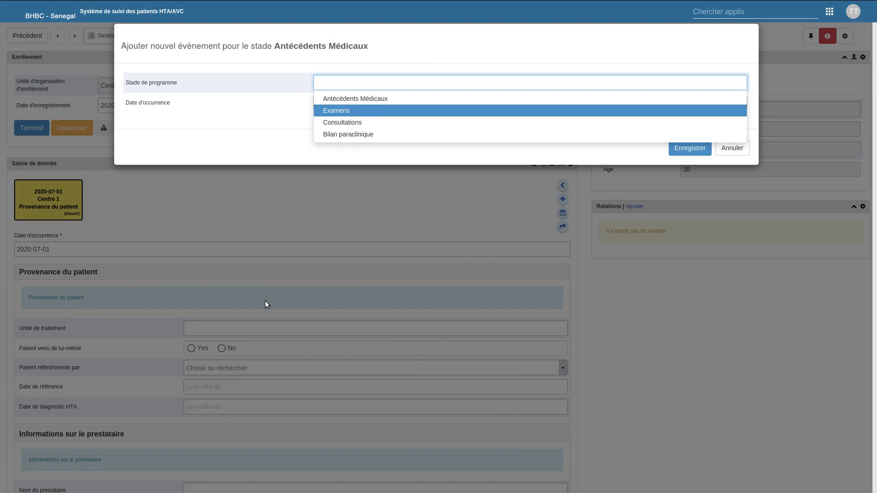
Step: Switch to SimpleScreenRecorder and try to quit it
{"action": "key", "text": "alt+Tab"}
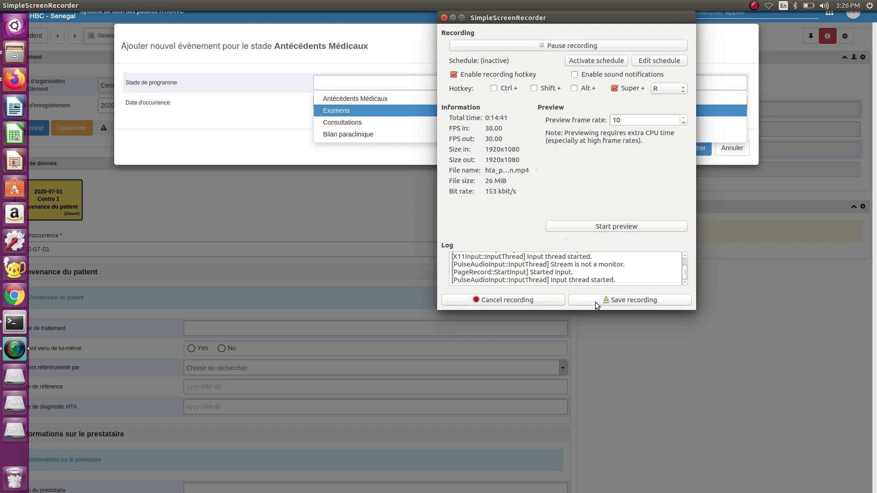
{"action": "left_click", "coordinate": [446, 18]}
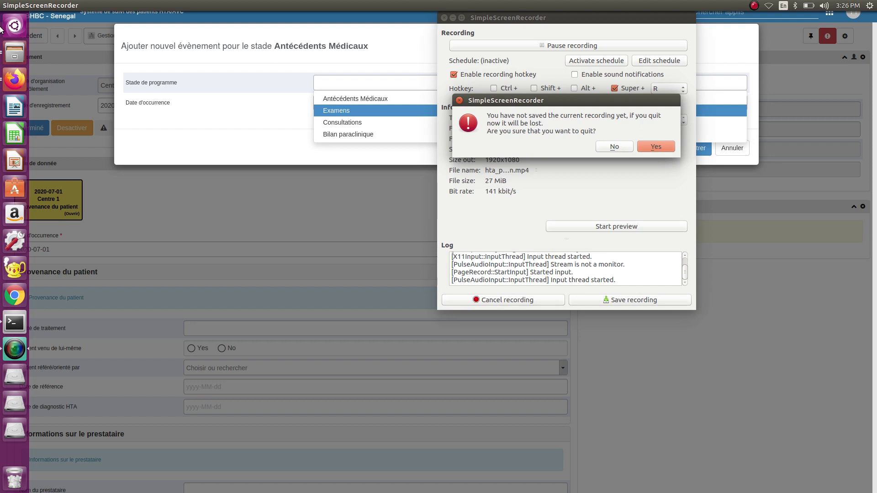
Step: Switch to the file manager and check the recording file hta_presentation.mp4 in the Videos folder
{"action": "left_click", "coordinate": [5, 48]}
{"action": "left_click", "coordinate": [230, 70]}
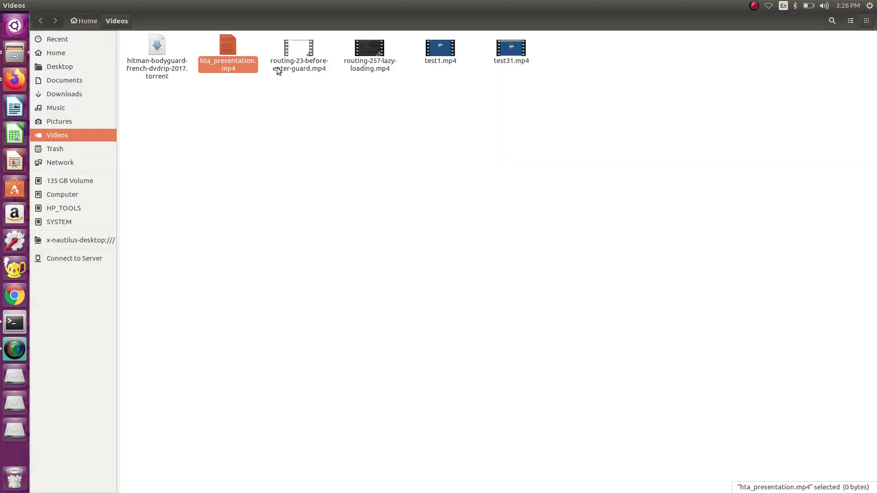
{"action": "left_click", "coordinate": [296, 67]}
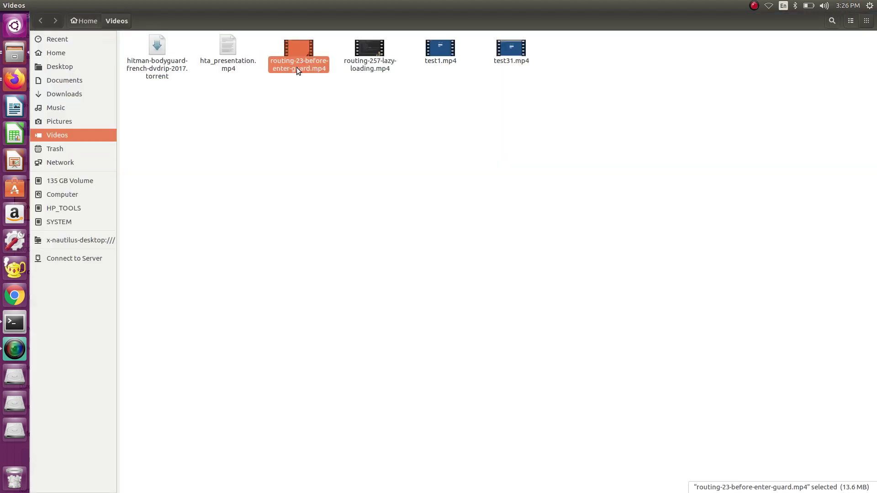
{"action": "left_click", "coordinate": [237, 59]}
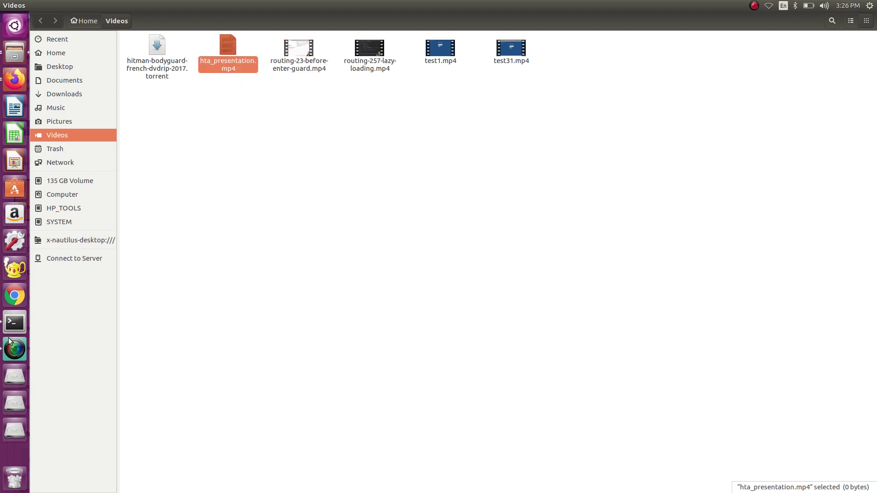
Step: Return to SimpleScreenRecorder and decline quitting so the unsaved recording is kept
{"action": "left_click", "coordinate": [13, 355]}
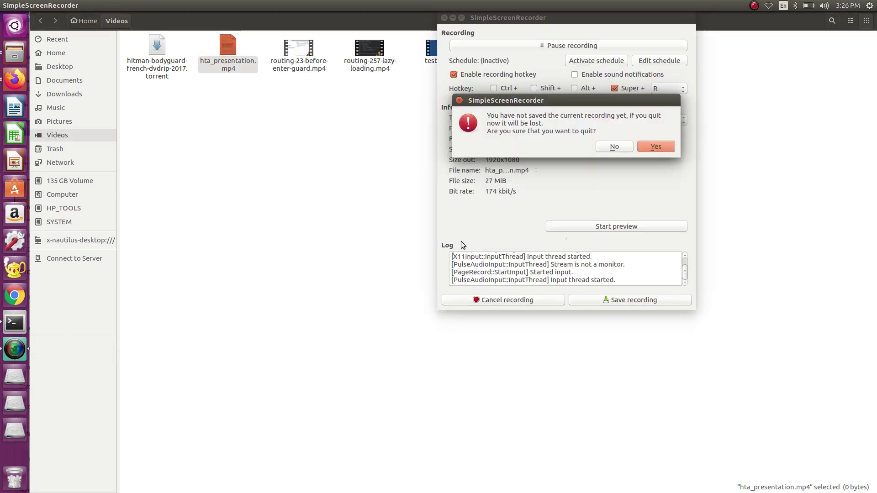
{"action": "left_click", "coordinate": [625, 149]}
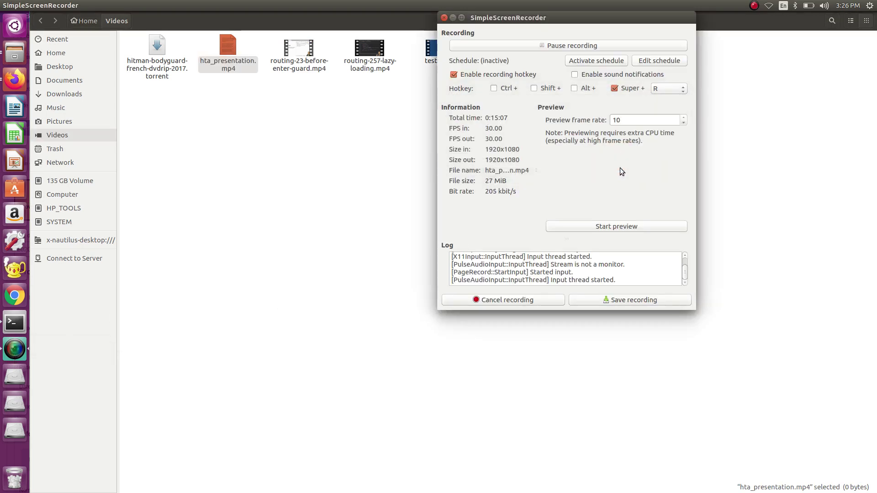